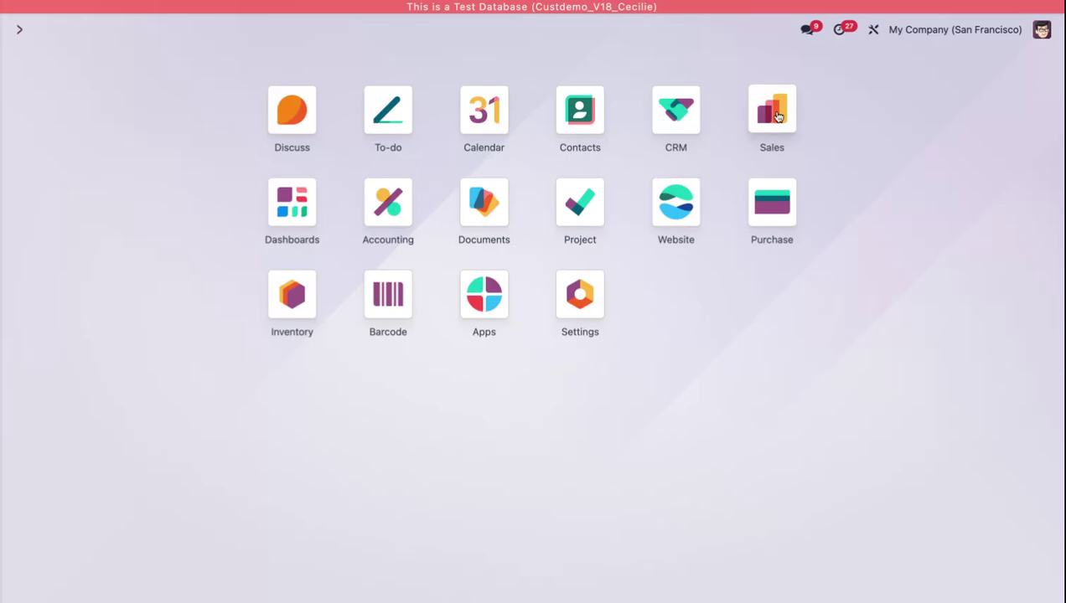
# Open the Sales app to show Quotations filtered by My Quotations, listing 13 records.
pyautogui.click(772, 115)
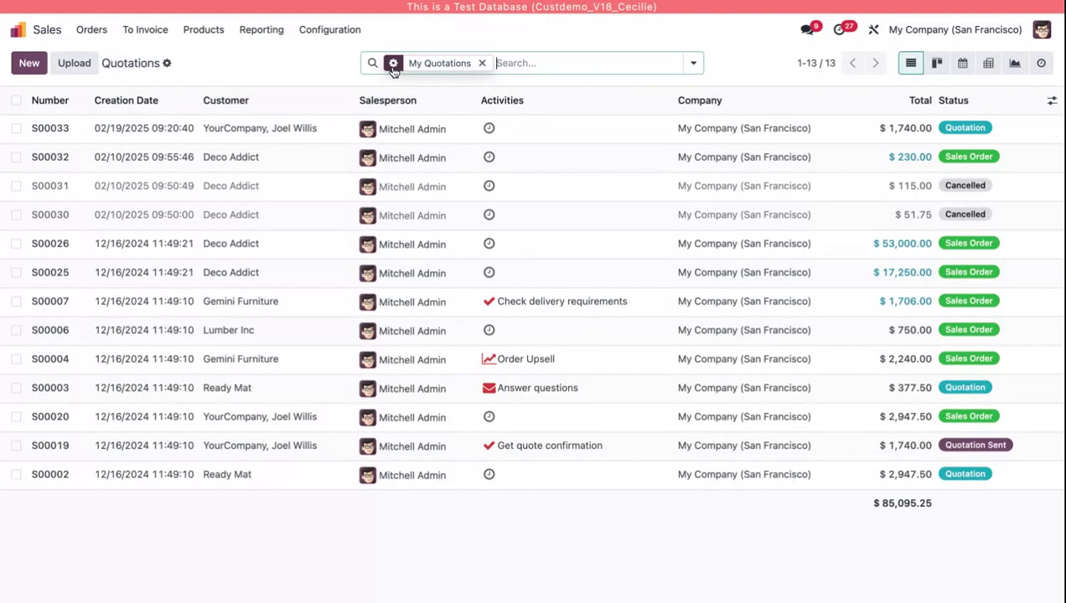
# Open the My Quotations filter's condition editor, showing the rule Salesperson = uid.
pyautogui.click(392, 66)
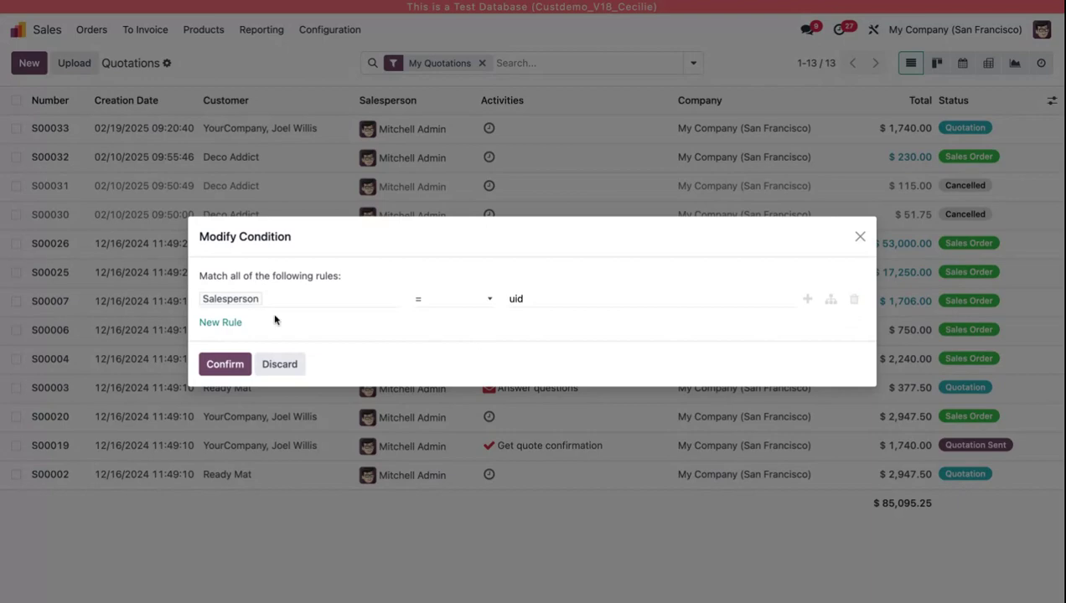
# Add a second rule Status != Cancelled, keeping all rules required to match.
pyautogui.click(222, 328)
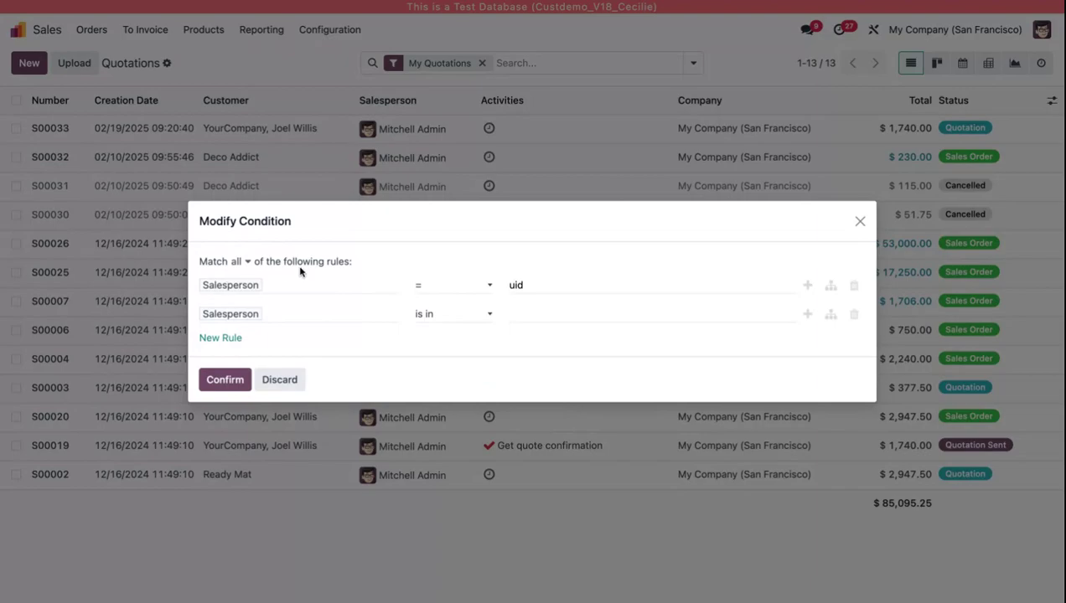
pyautogui.click(246, 265)
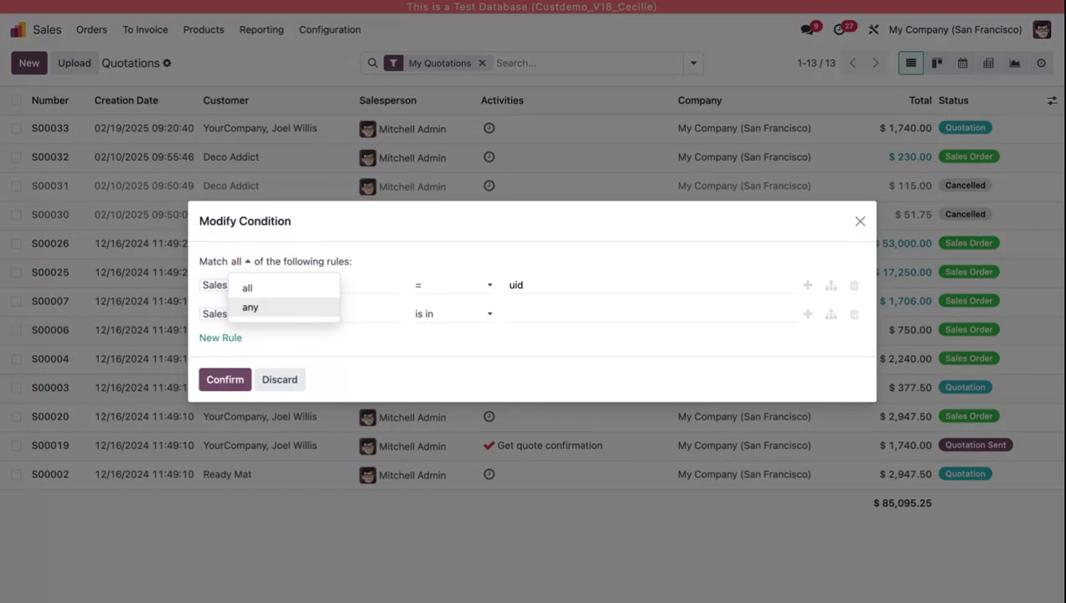
pyautogui.click(354, 251)
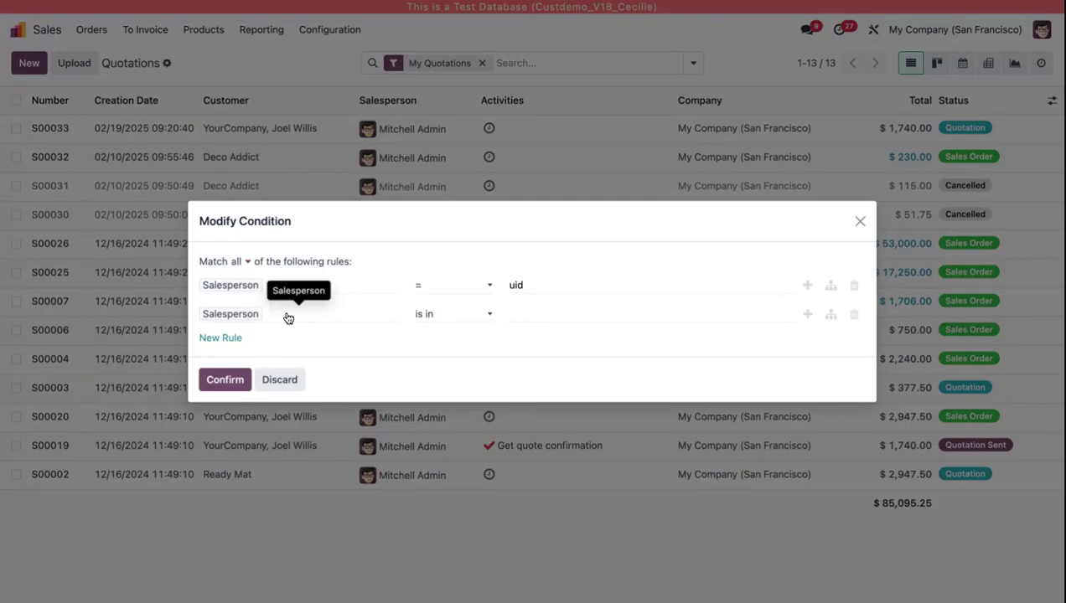
pyautogui.click(287, 318)
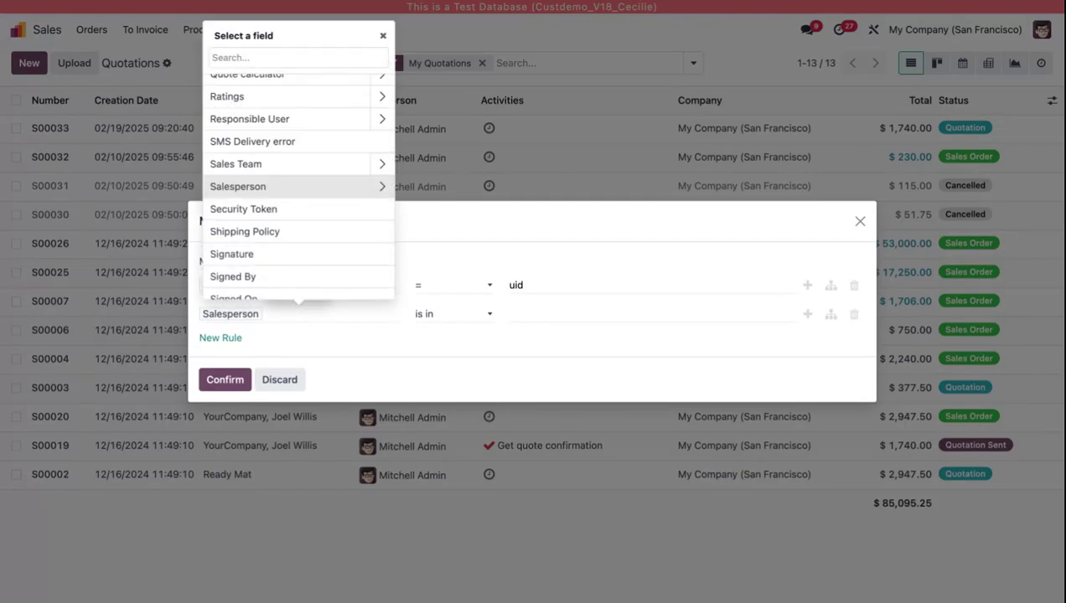
pyautogui.scroll(-3, 288, 254)
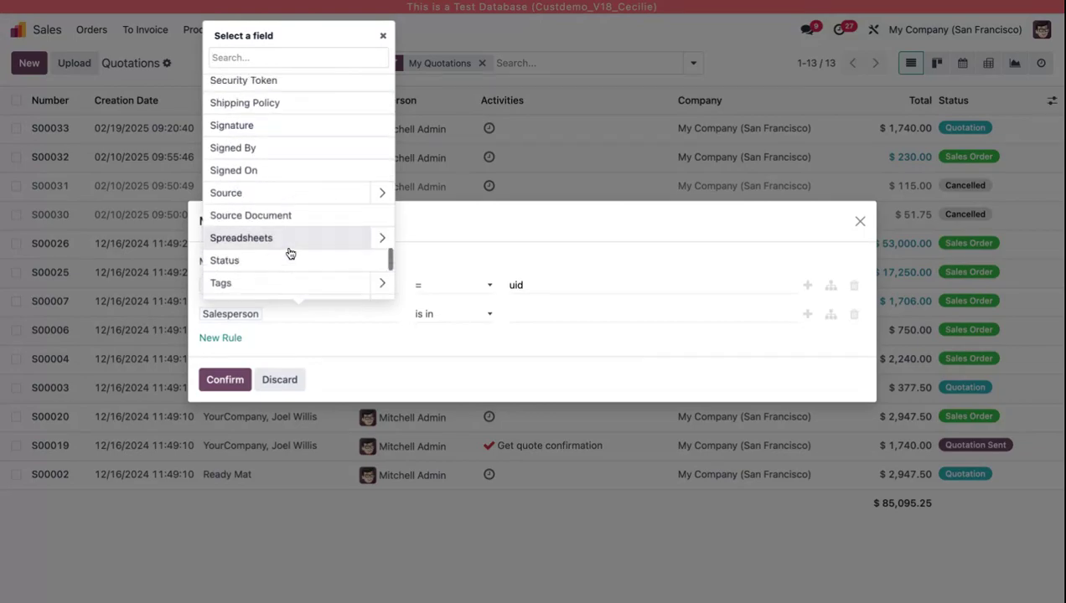
pyautogui.scroll(-1, 289, 252)
pyautogui.click(270, 236)
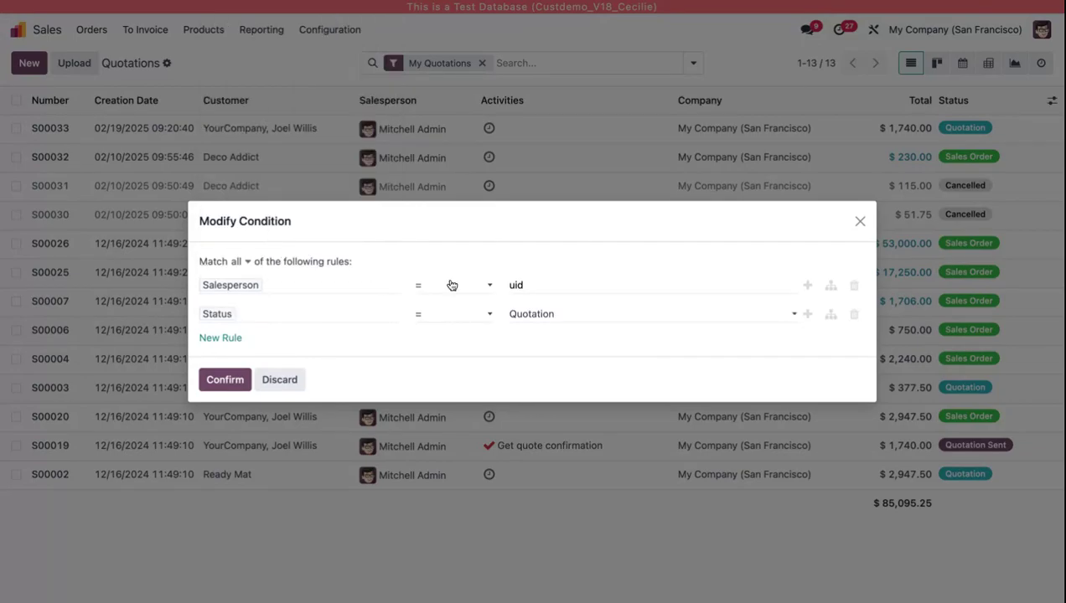
pyautogui.click(456, 316)
pyautogui.click(491, 357)
pyautogui.click(549, 372)
# Add a third rule: Creation Date is within -1 months.
pyautogui.click(219, 340)
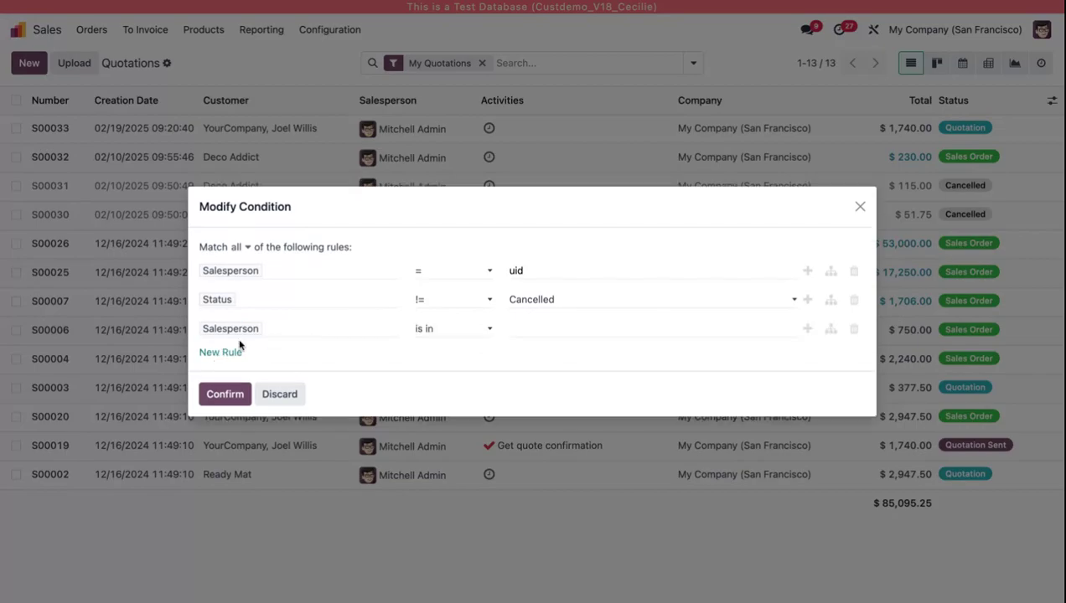
pyautogui.click(279, 333)
pyautogui.scroll(5, 288, 264)
pyautogui.scroll(8, 289, 264)
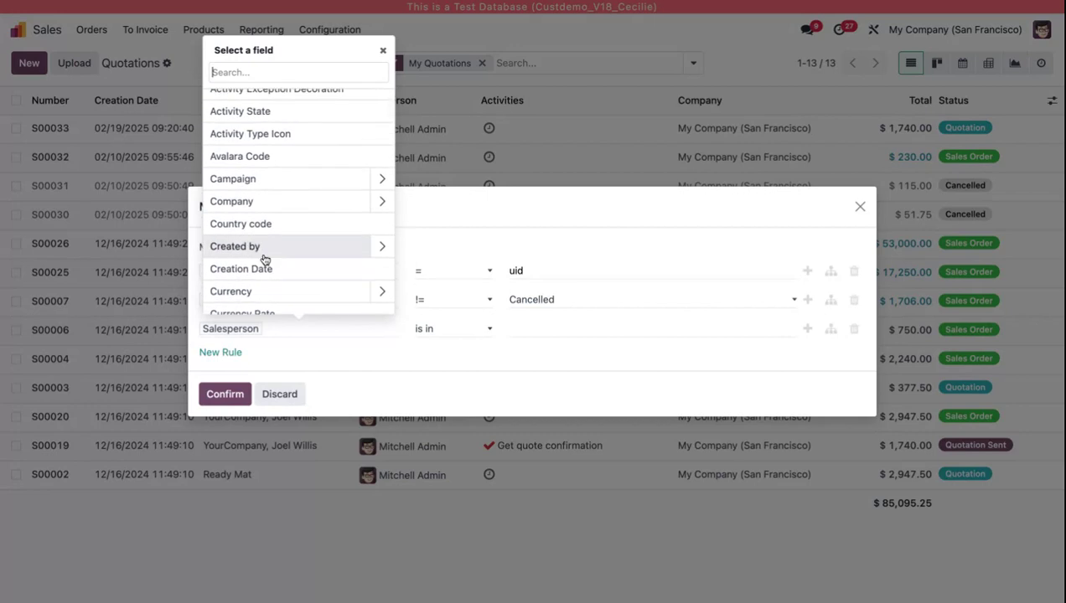
pyautogui.click(263, 268)
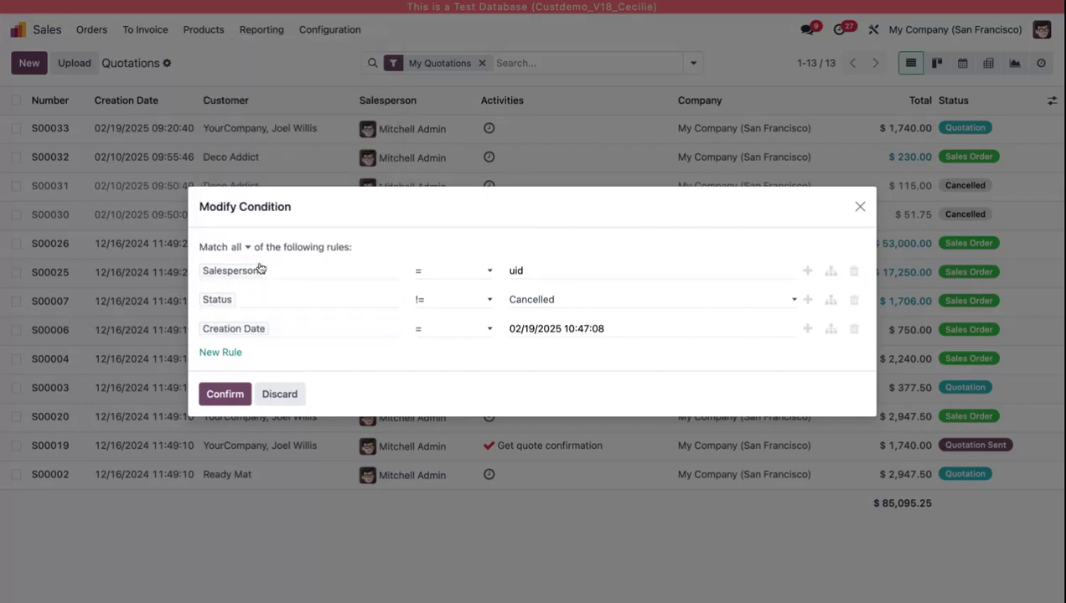
pyautogui.click(453, 336)
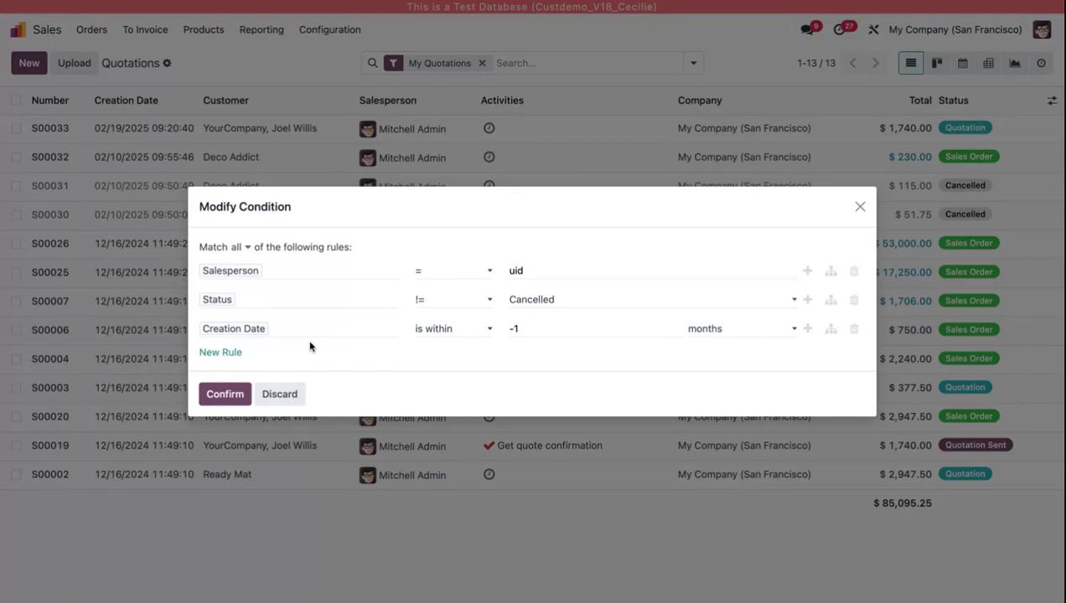
# Apply the three-rule condition and name a new favorite 'My Open Quotations (Last Month)'.
pyautogui.click(241, 395)
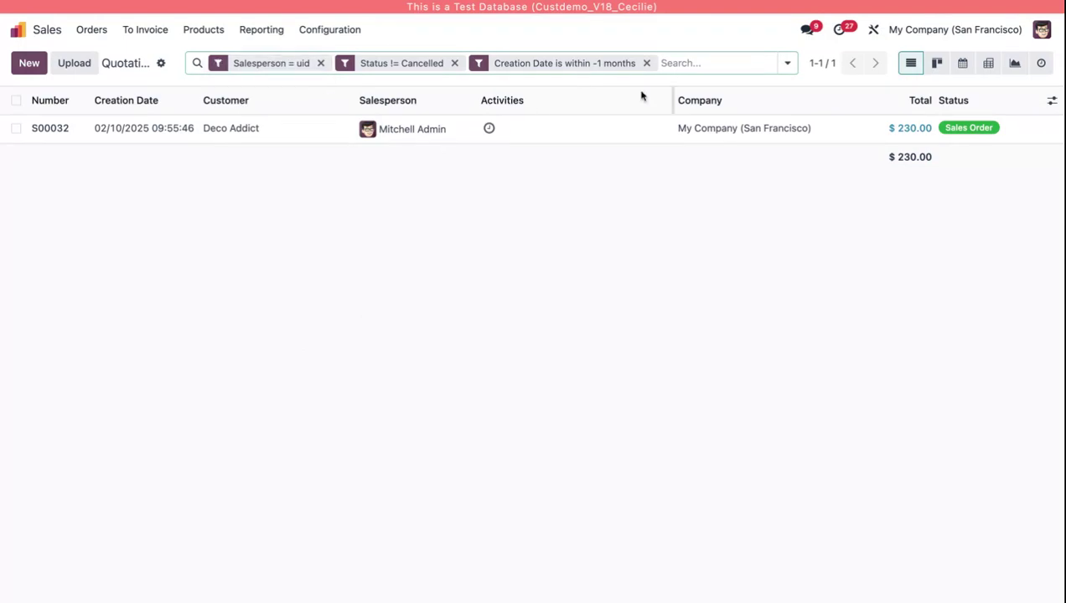
pyautogui.click(788, 69)
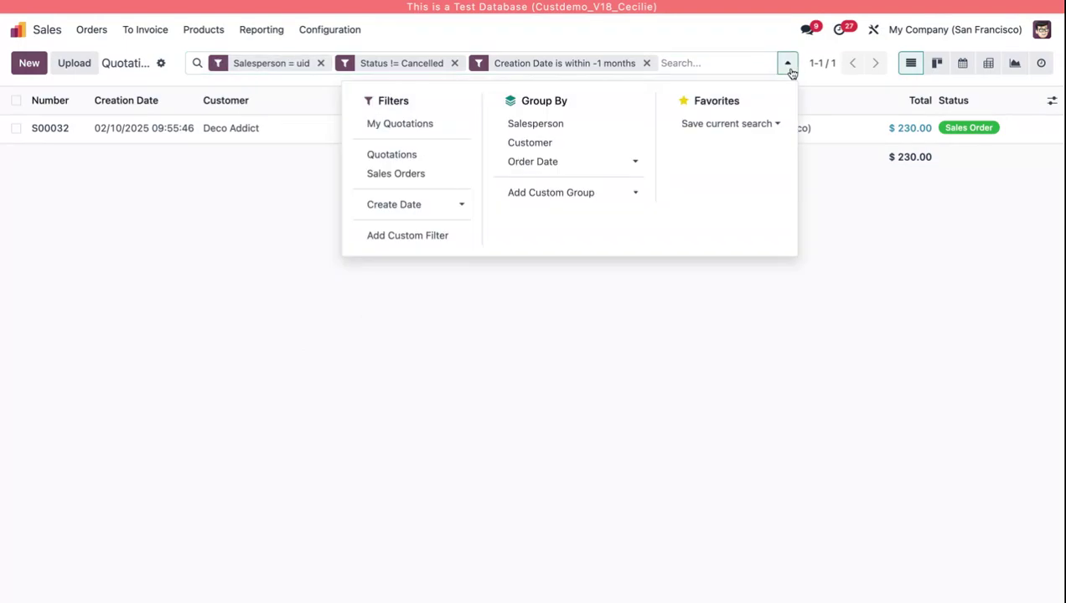
pyautogui.click(742, 125)
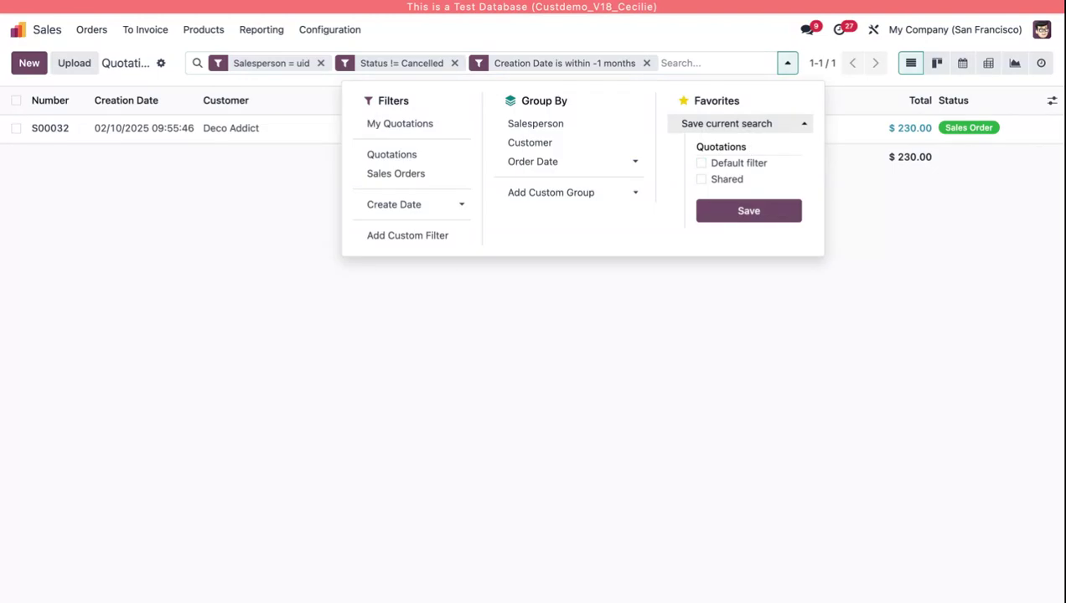
pyautogui.doubleClick(721, 146)
pyautogui.write('My Open Quotations')
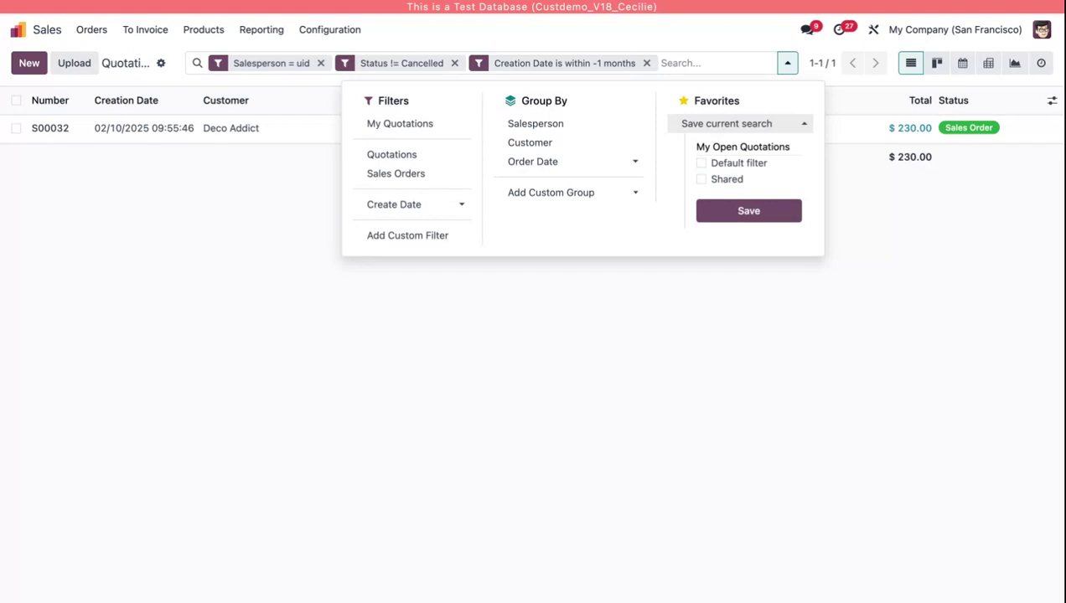
pyautogui.write(' (Last Mont')
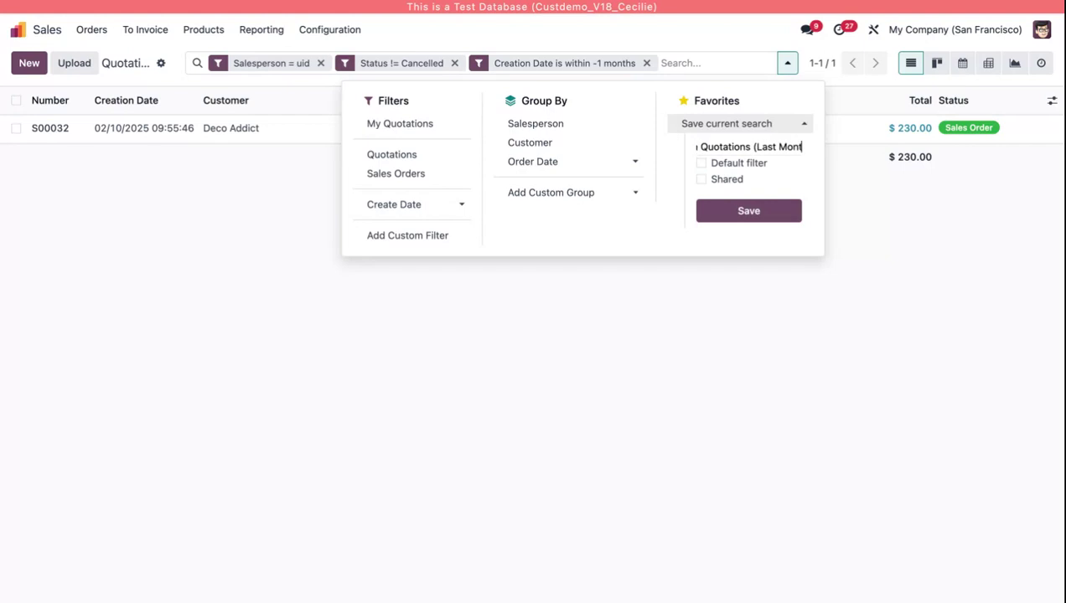
pyautogui.write('h)')
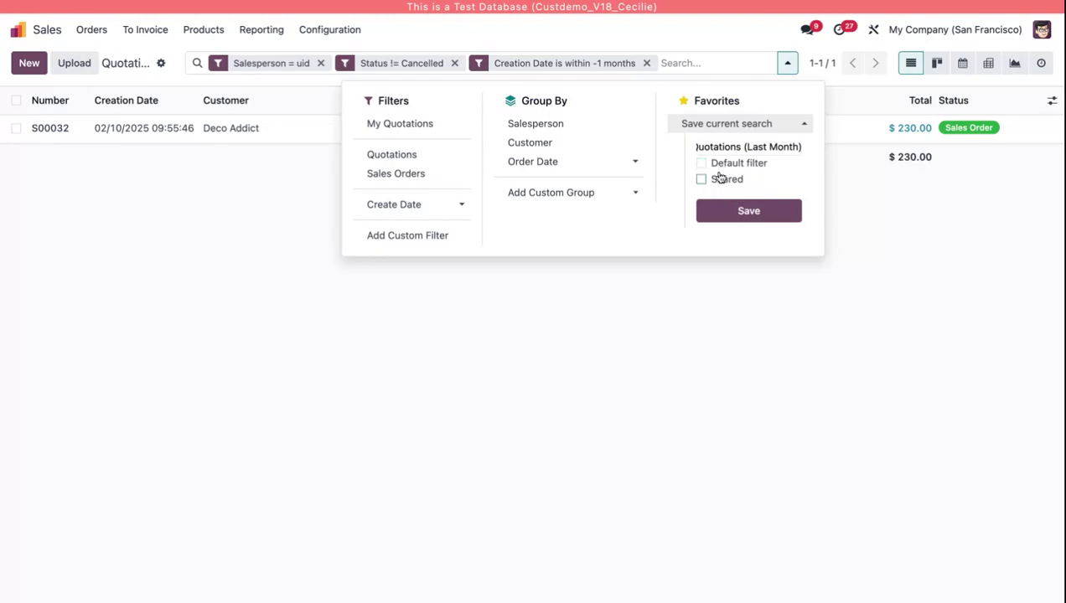
# Save the 'My Open Quotations (Last Month)' favorite, then reopen Sales from the home screen.
pyautogui.click(745, 218)
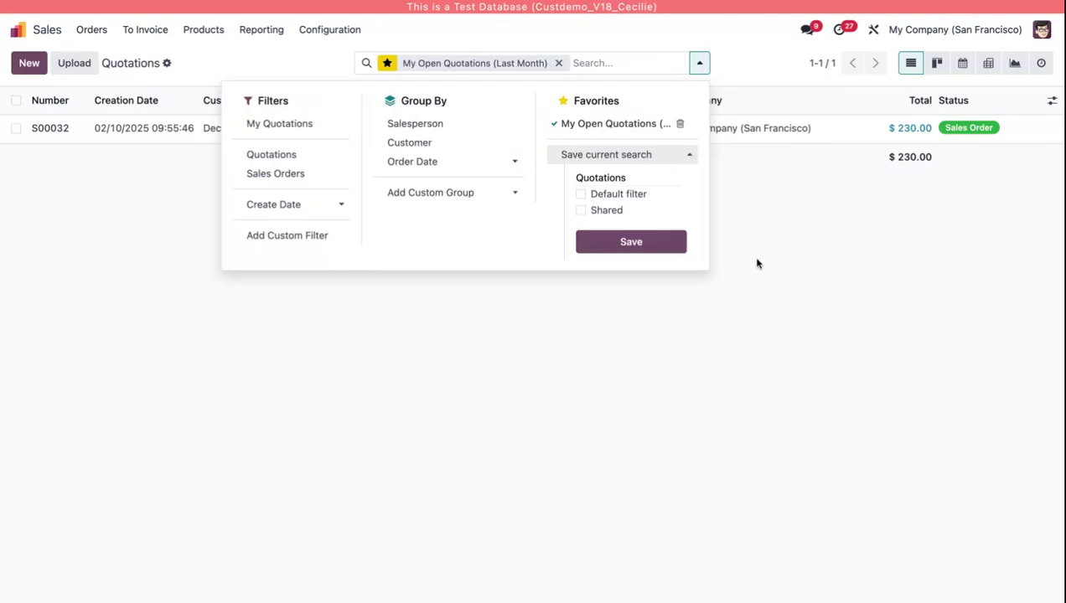
pyautogui.click(721, 317)
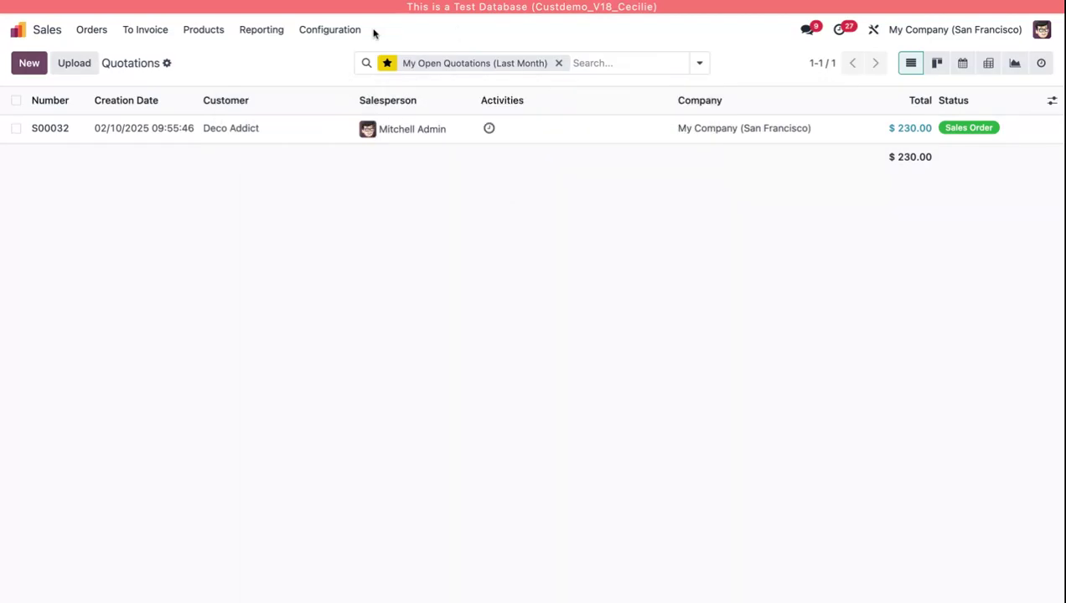
pyautogui.click(20, 34)
pyautogui.click(772, 117)
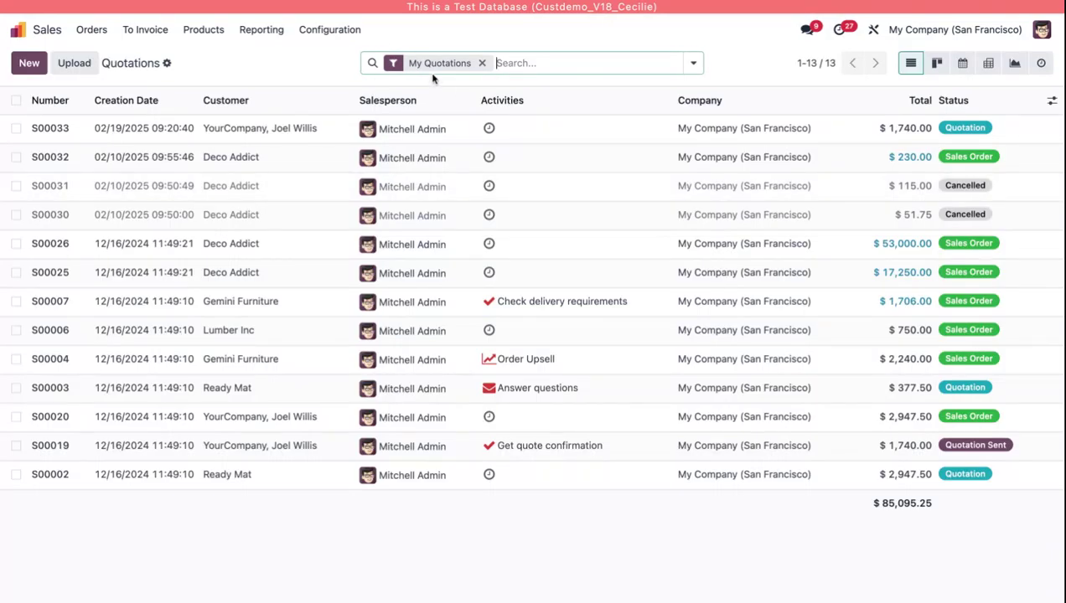
# Apply the 'My Open Quotations (Last Month)' favorite, narrowing the list to S00032 at $230.00.
pyautogui.click(693, 64)
pyautogui.click(606, 123)
pyautogui.click(630, 44)
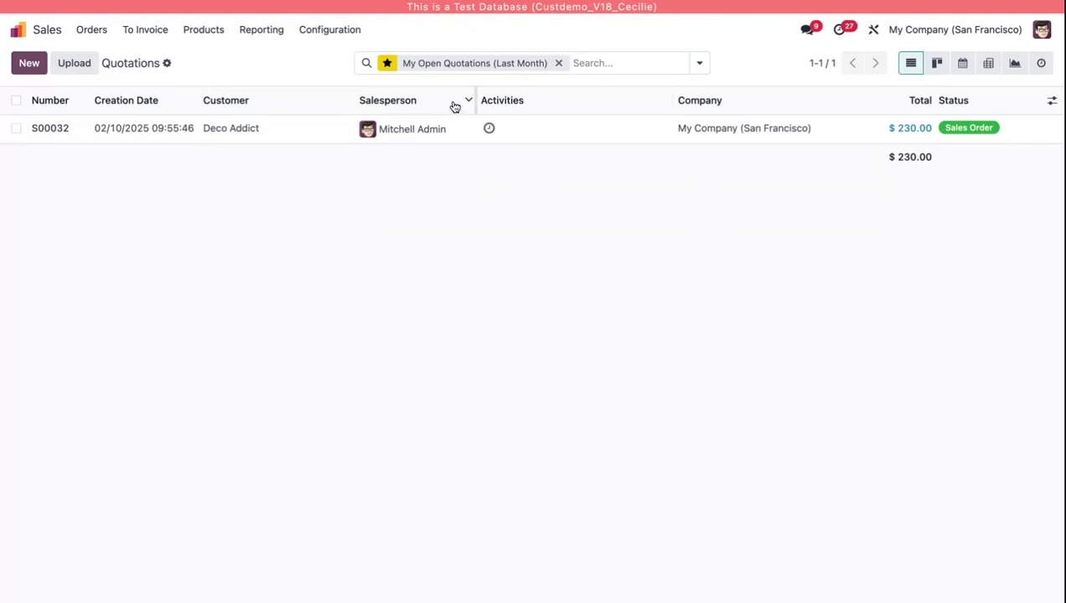
# Remove the Creation Date rule from the favorite's condition, leaving 11 records.
pyautogui.click(386, 65)
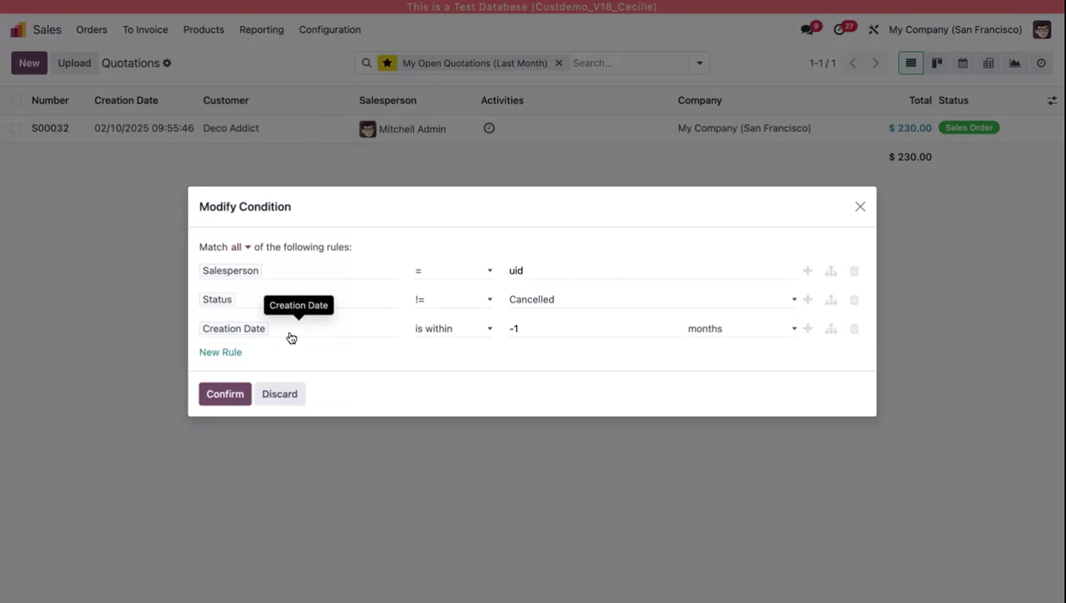
pyautogui.click(855, 332)
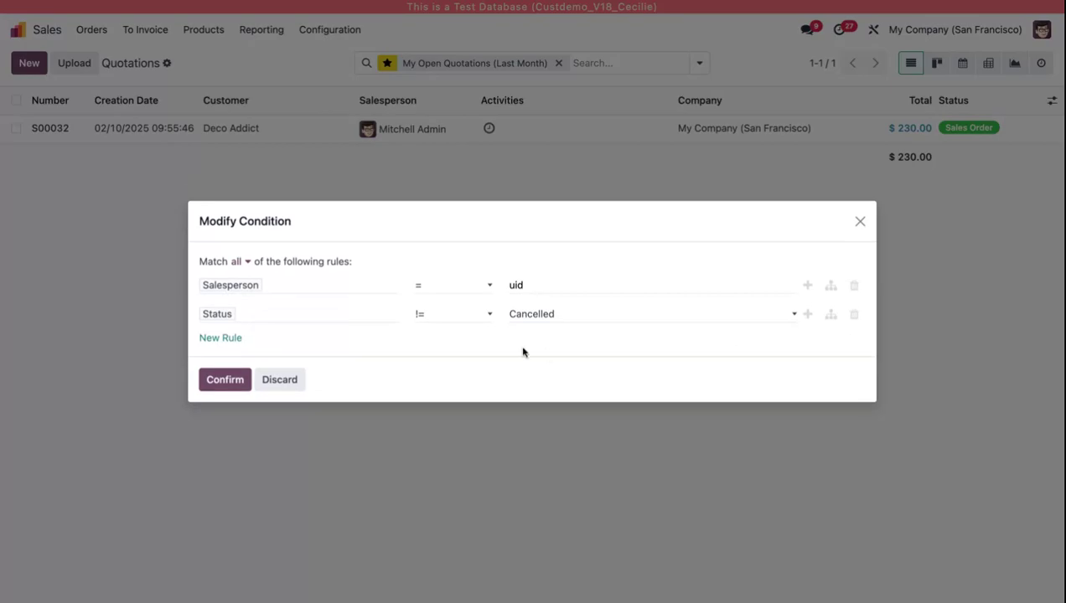
pyautogui.click(223, 387)
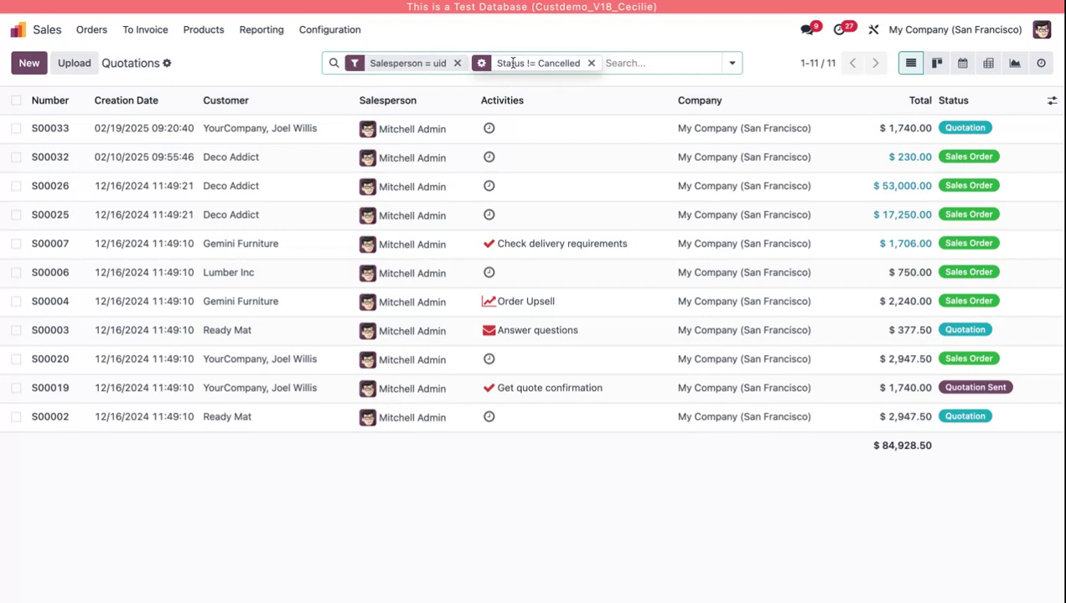
# Save the search as default favorite 'My Open Quotations', listing 11 quotations totalling $84,928.50.
pyautogui.click(732, 64)
pyautogui.click(639, 156)
pyautogui.doubleClick(649, 180)
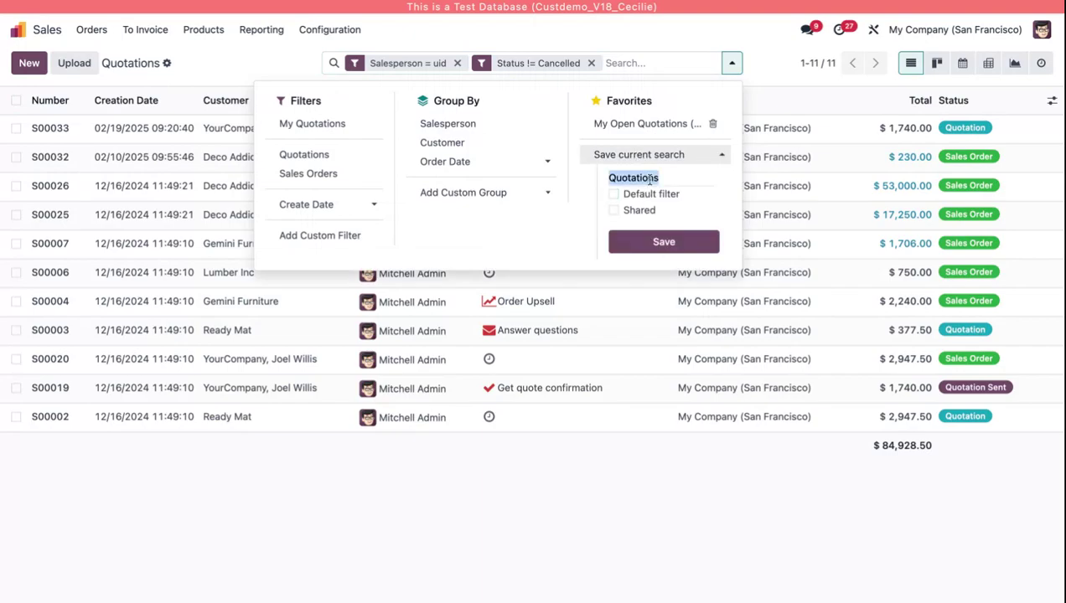
pyautogui.write('My Open Qu')
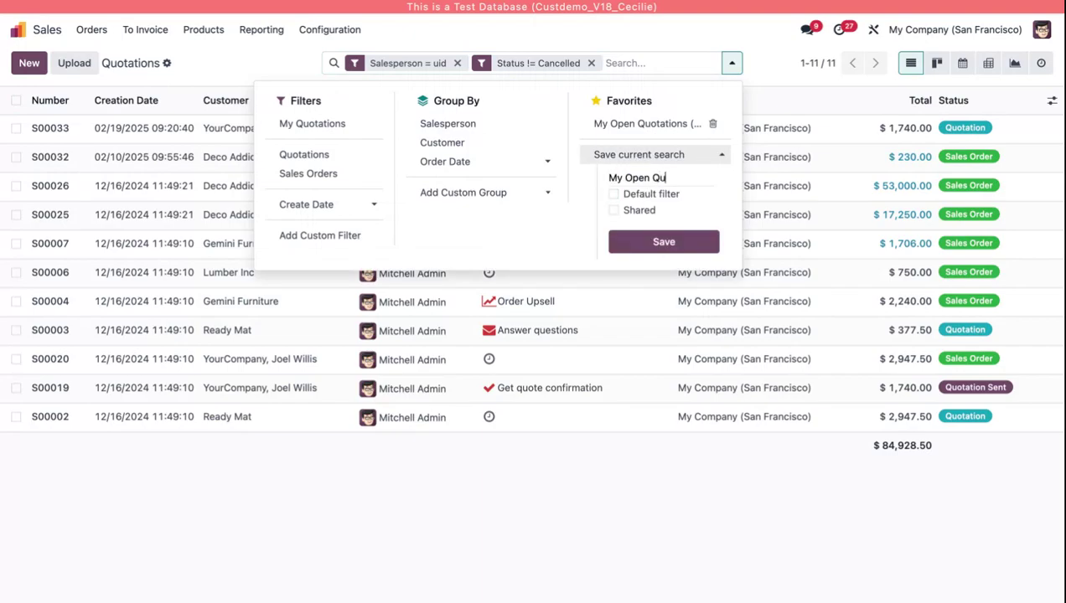
pyautogui.write('otations')
pyautogui.click(613, 193)
pyautogui.click(659, 246)
pyautogui.click(749, 60)
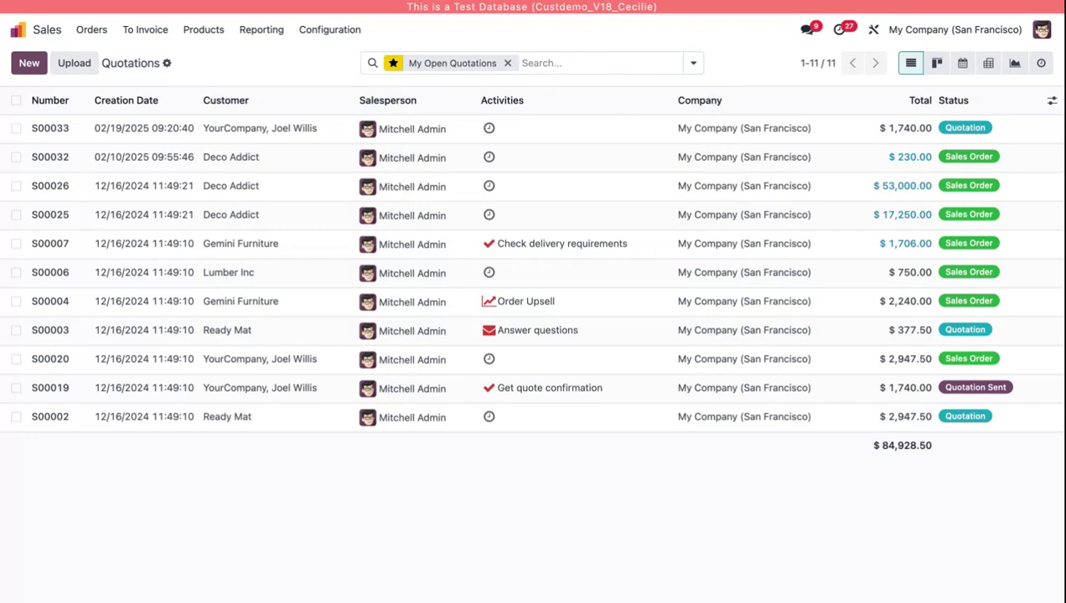
# Review the My Open Quotations rules: Salesperson = uid and Status != Cancelled.
pyautogui.click(694, 65)
pyautogui.click(695, 65)
pyautogui.click(393, 65)
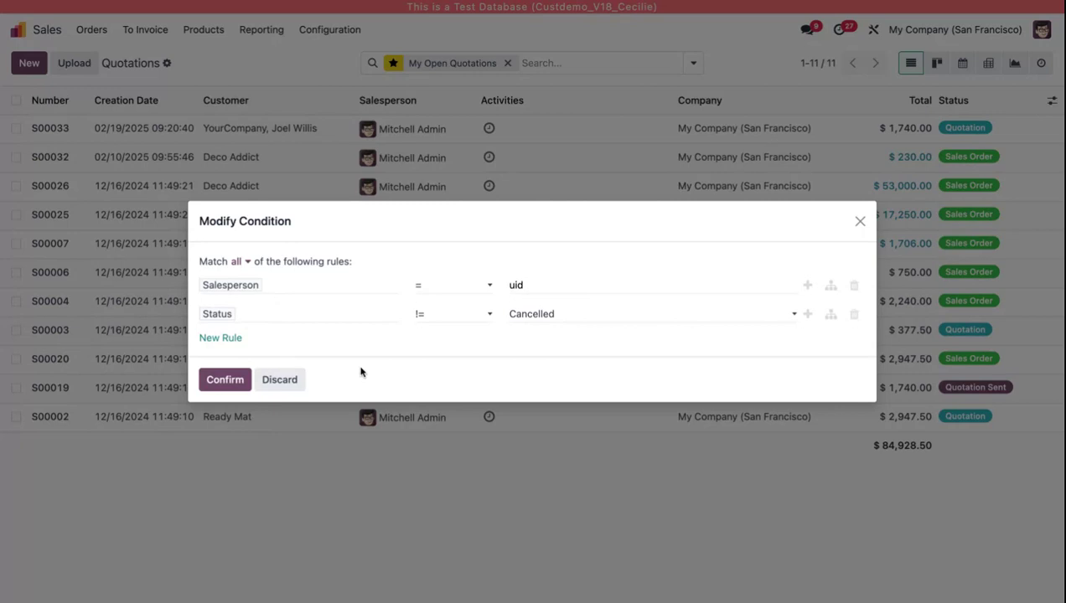